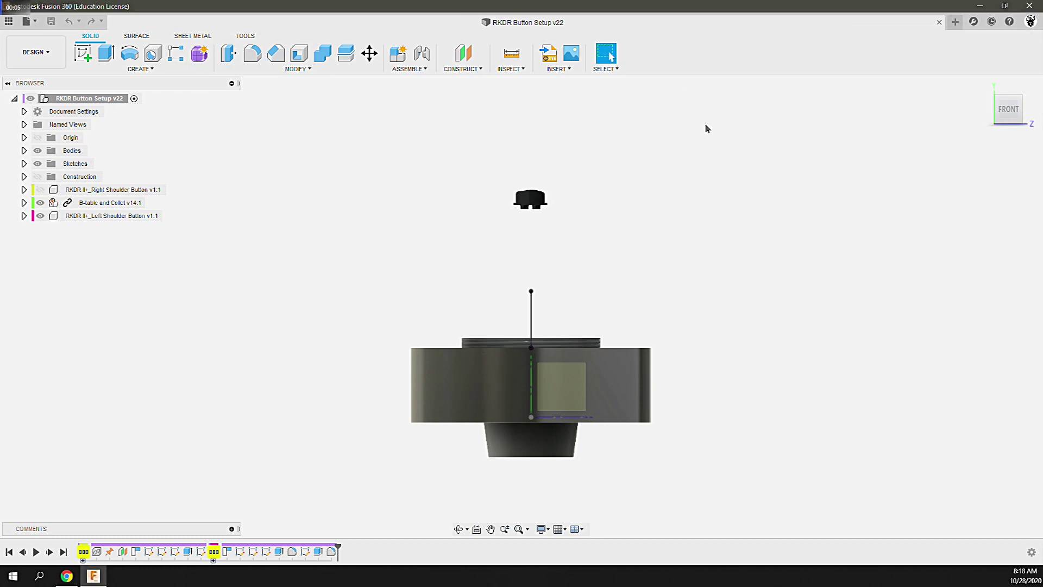
Return from the Front view to the Home perspective view of the B-table and shoulder button
{"action": "key", "text": "F6"}
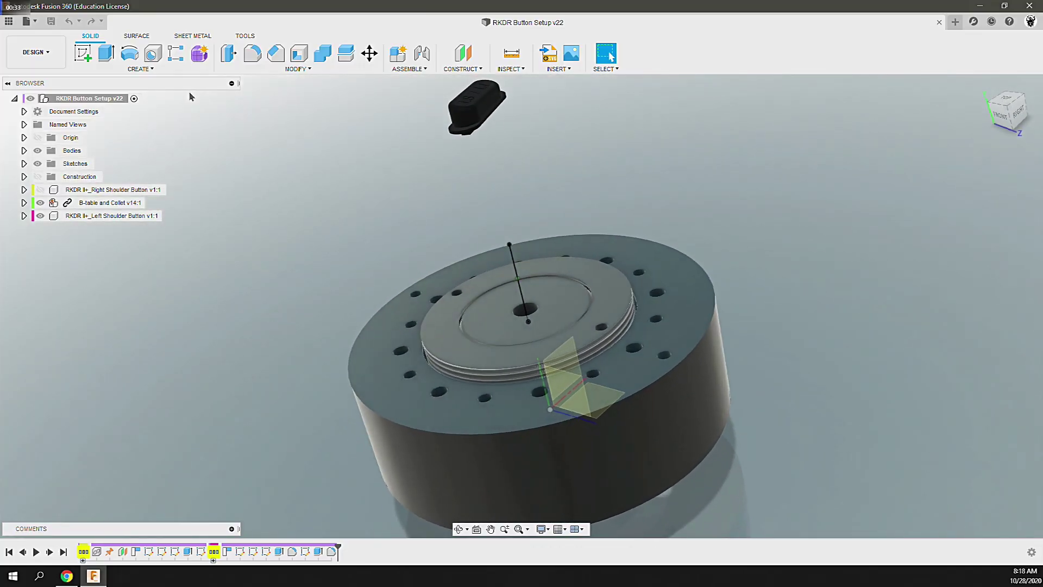
Switch the workspace to Manufacture
{"action": "left_click", "coordinate": [34, 52]}
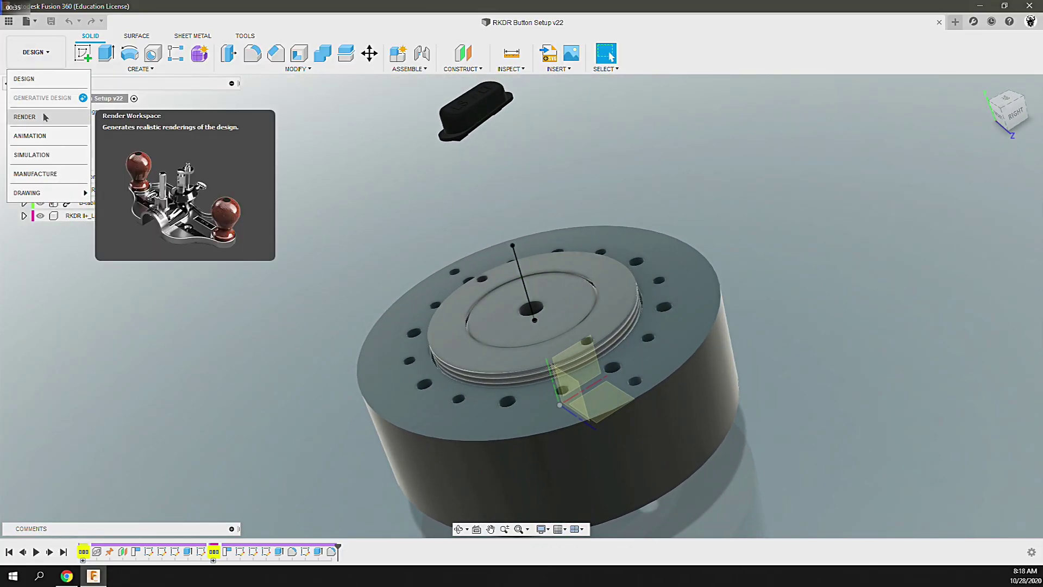
{"action": "left_click", "coordinate": [35, 173]}
{"action": "left_click", "coordinate": [87, 177]}
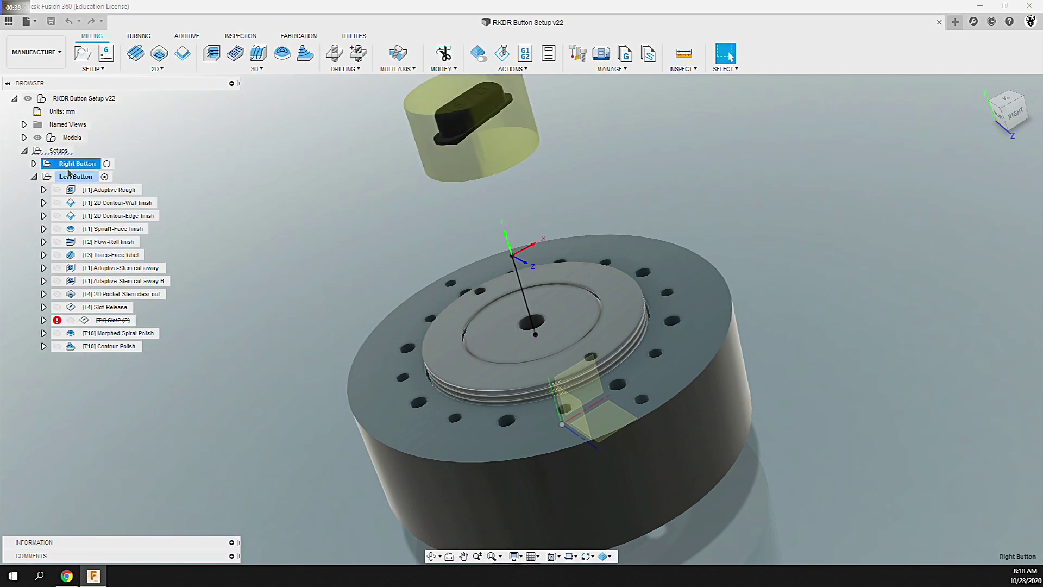
Edit the Left Button setup and review its stock settings
{"action": "left_click", "coordinate": [68, 164]}
{"action": "left_click", "coordinate": [71, 177]}
{"action": "right_click", "coordinate": [71, 181]}
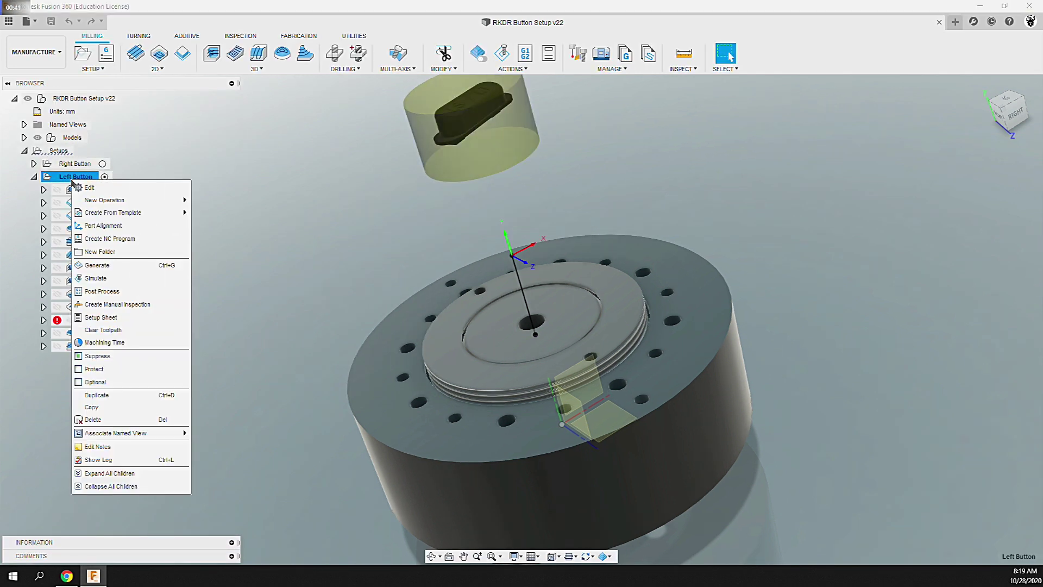
{"action": "left_click", "coordinate": [93, 186]}
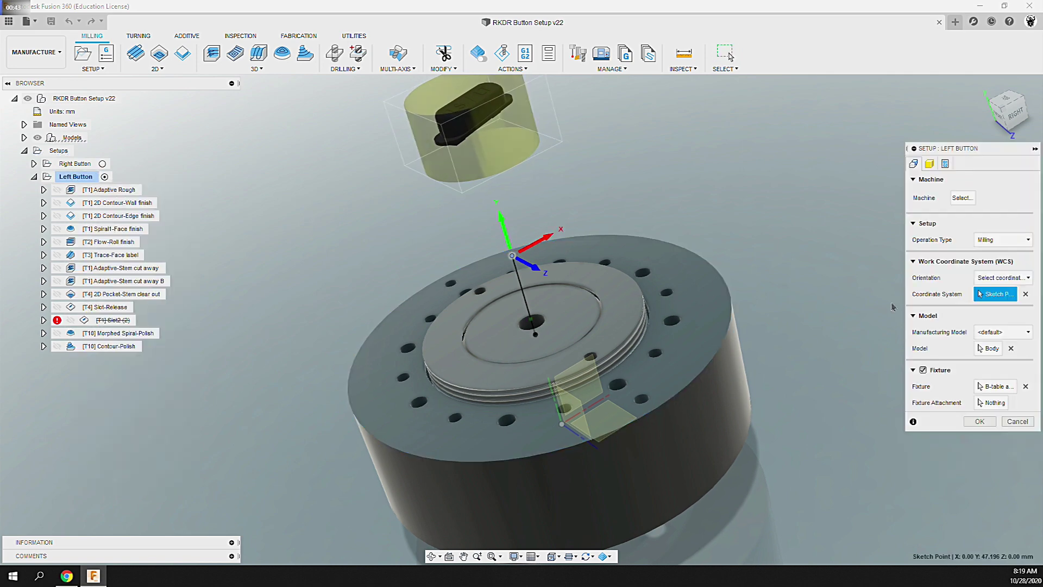
{"action": "middle_click_drag", "start_coordinate": [896, 277], "coordinate": [695, 247], "text": "shift"}
{"action": "left_click", "coordinate": [929, 163]}
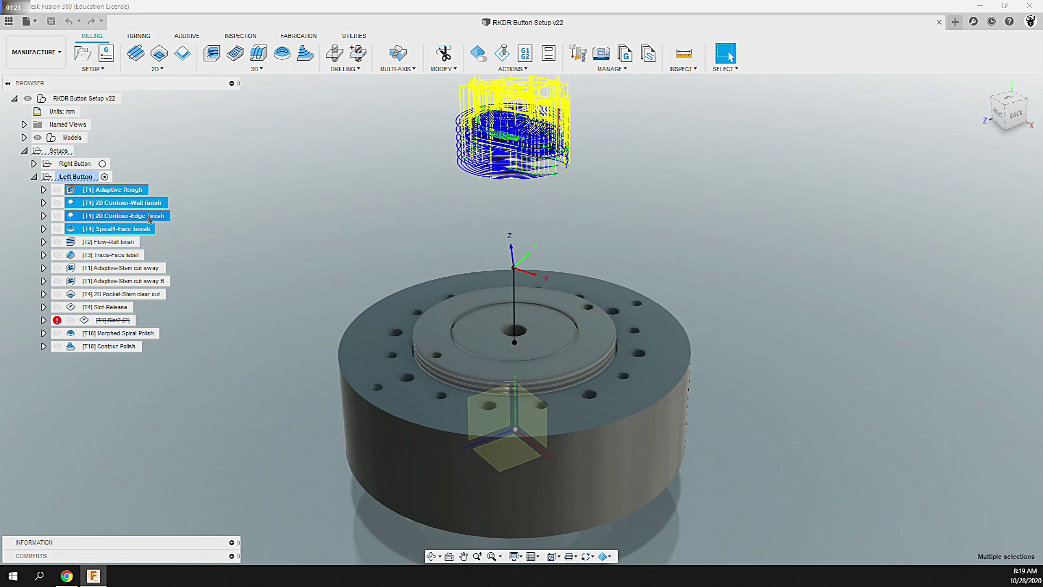
{"action": "right_click", "coordinate": [172, 189]}
{"action": "left_click", "coordinate": [164, 201]}
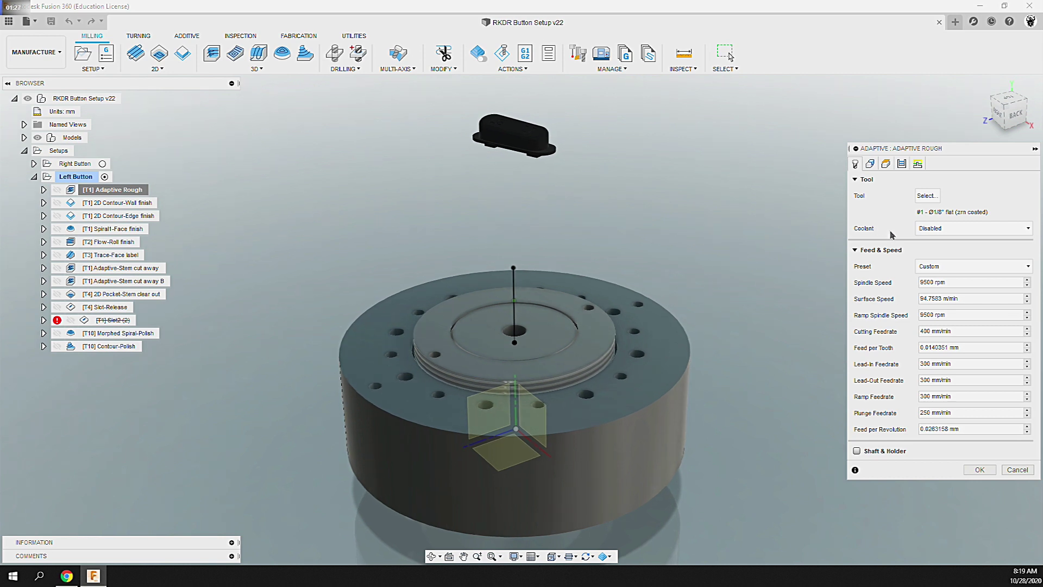
{"action": "left_click", "coordinate": [871, 164]}
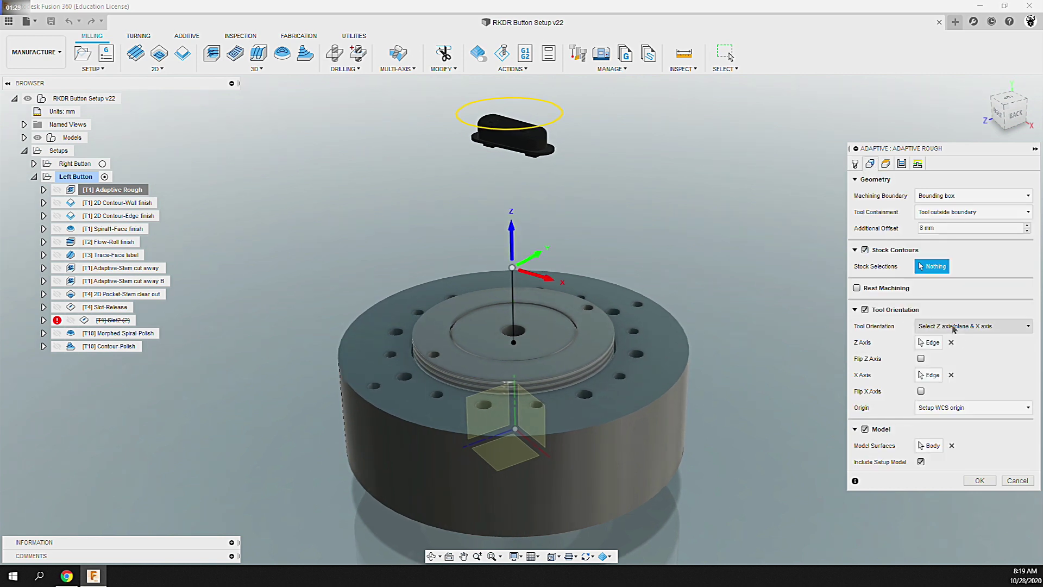
{"action": "middle_click_drag", "start_coordinate": [532, 271], "coordinate": [611, 275], "text": "shift"}
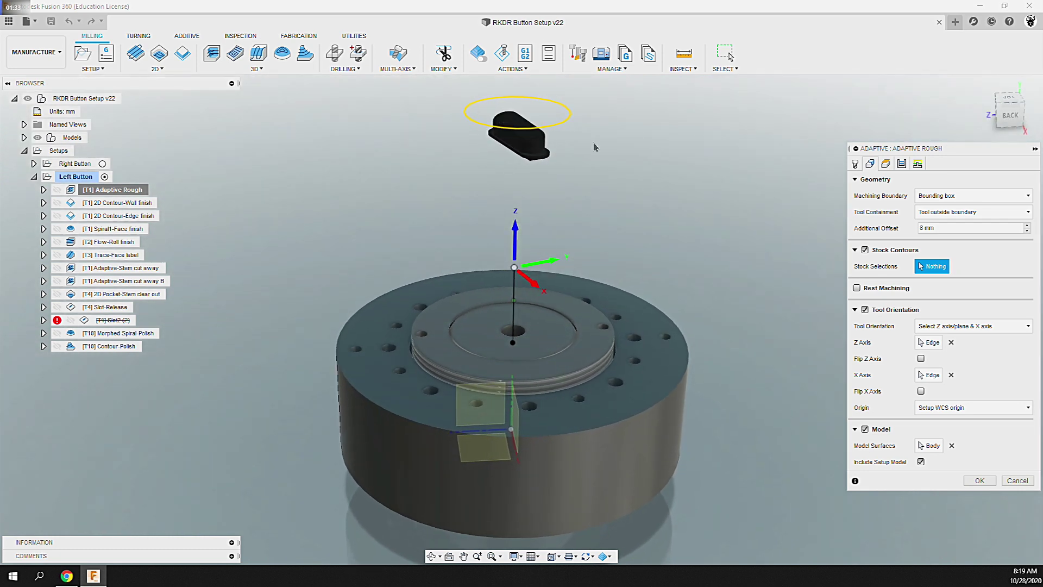
{"action": "left_click", "coordinate": [902, 164]}
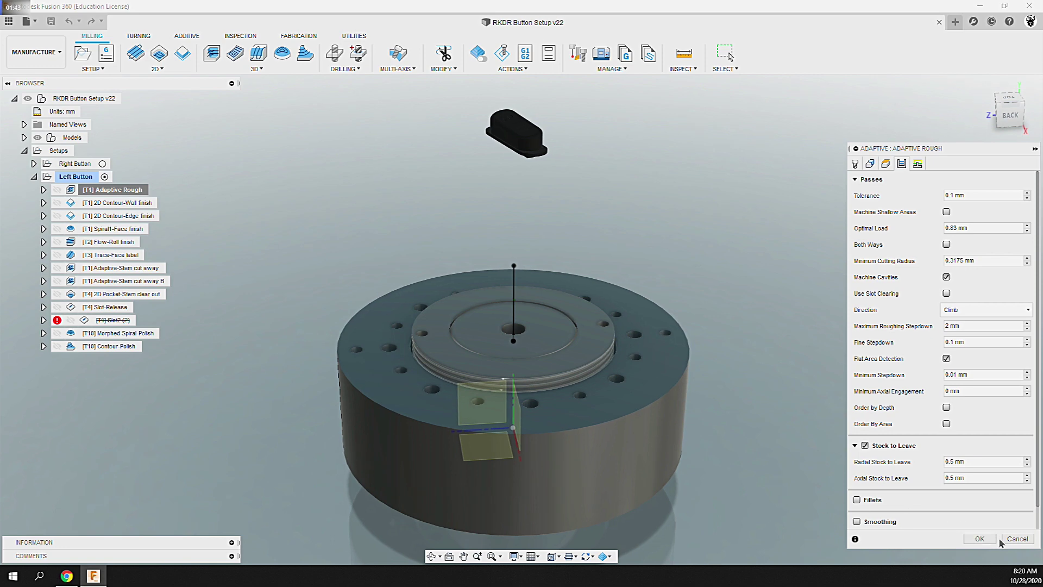
{"action": "left_click", "coordinate": [1017, 540]}
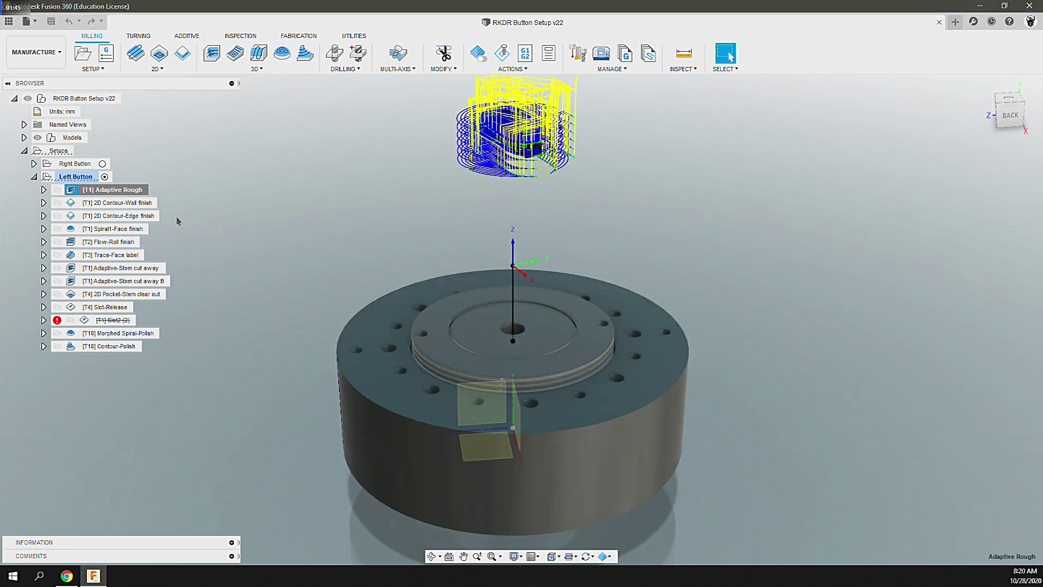
{"action": "right_click", "coordinate": [139, 203]}
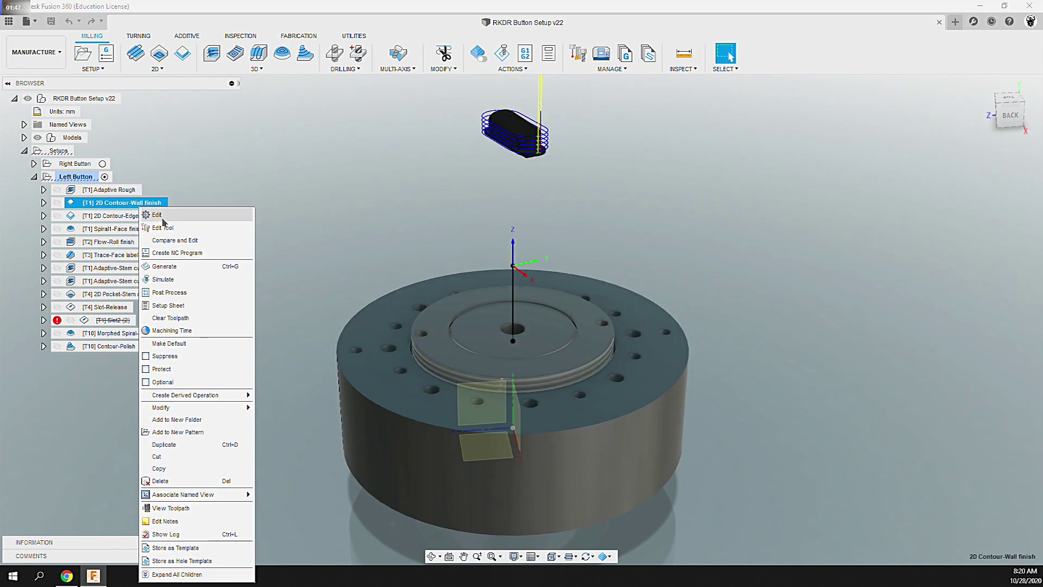
{"action": "key", "text": "Escape"}
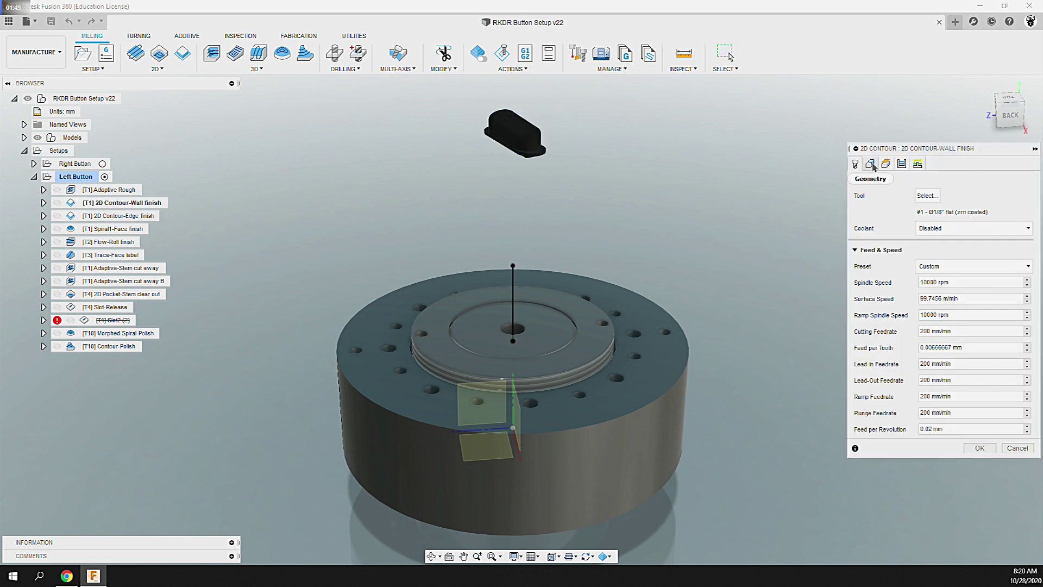
{"action": "left_click", "coordinate": [871, 164]}
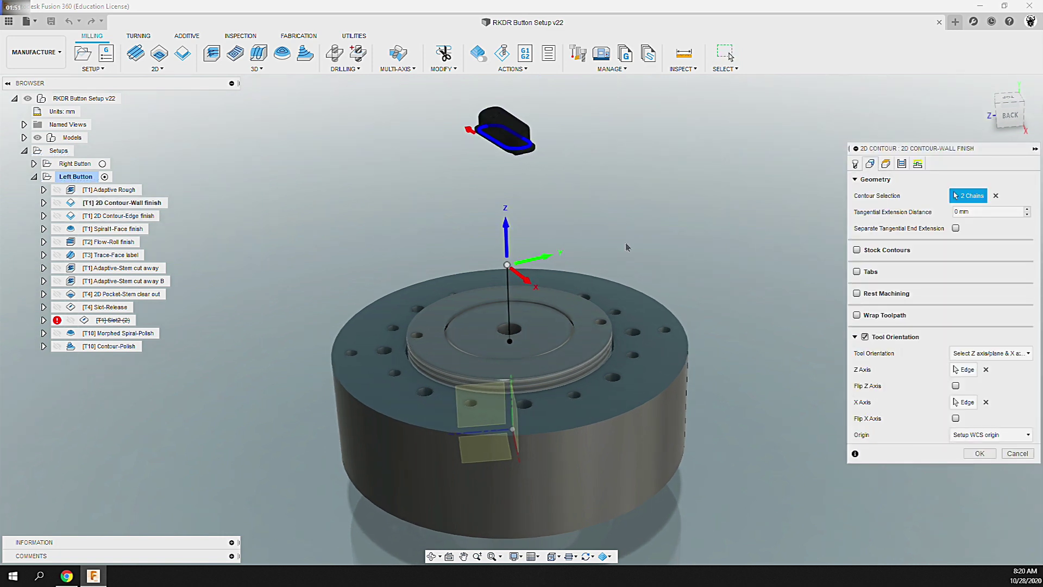
{"action": "left_click", "coordinate": [902, 164]}
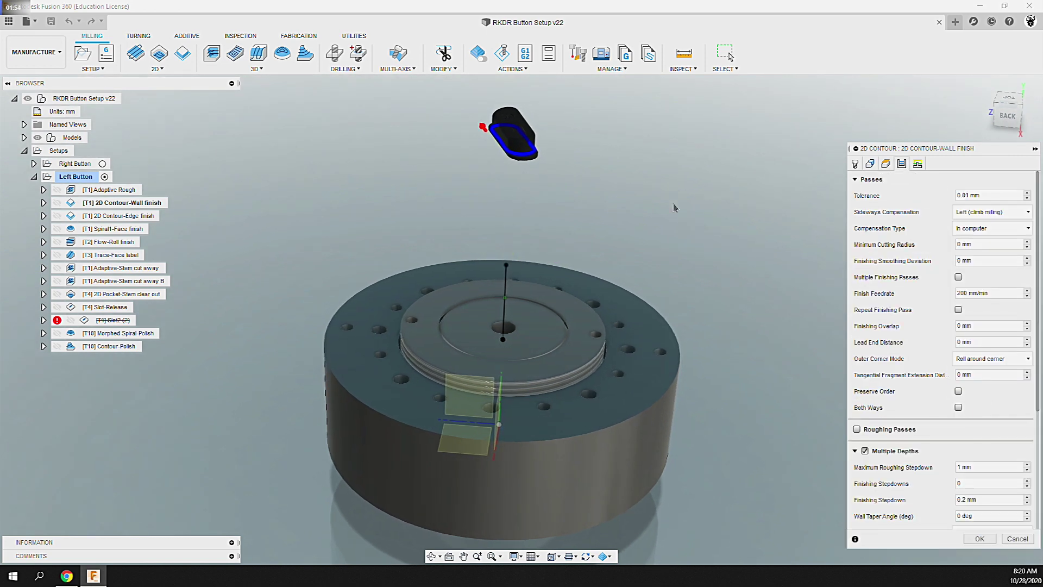
{"action": "left_click", "coordinate": [1018, 539]}
Review the Geometry and Passes settings of the Spiral1-Face finish operation
{"action": "right_click", "coordinate": [110, 233]}
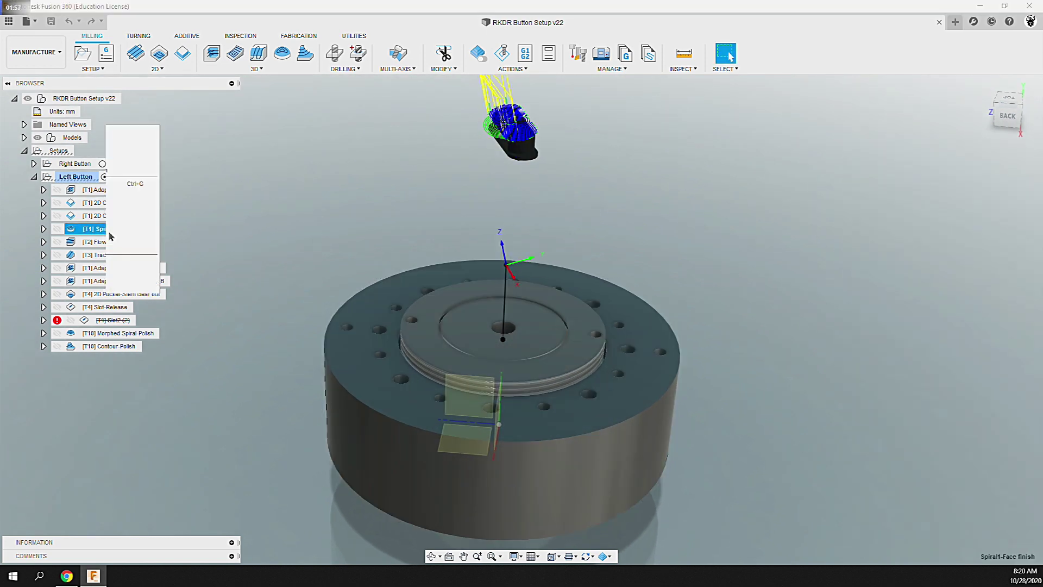
{"action": "left_click", "coordinate": [135, 21]}
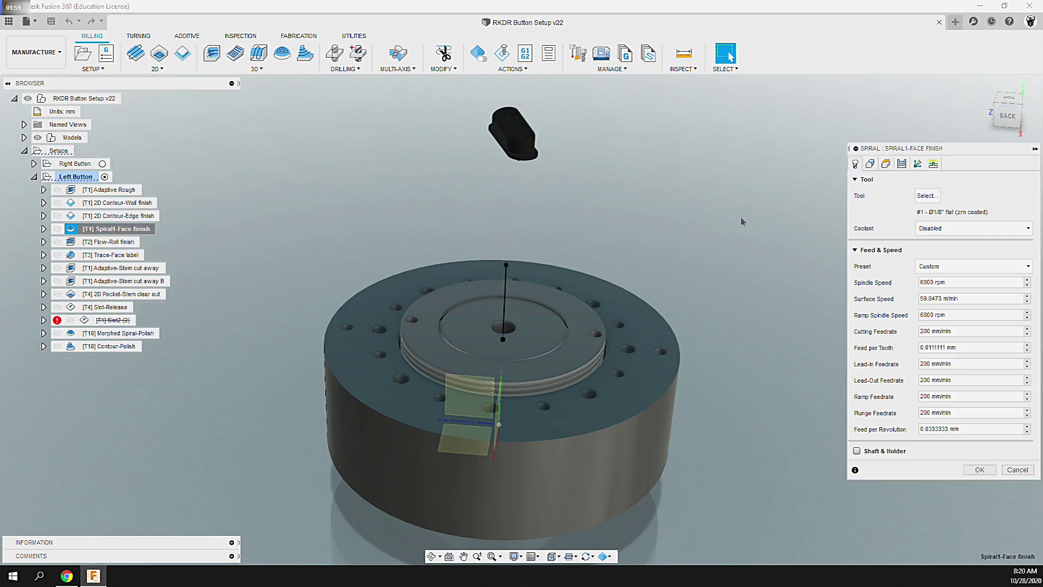
{"action": "left_click", "coordinate": [870, 163]}
{"action": "middle_click_drag", "start_coordinate": [559, 217], "coordinate": [573, 150], "text": "shift"}
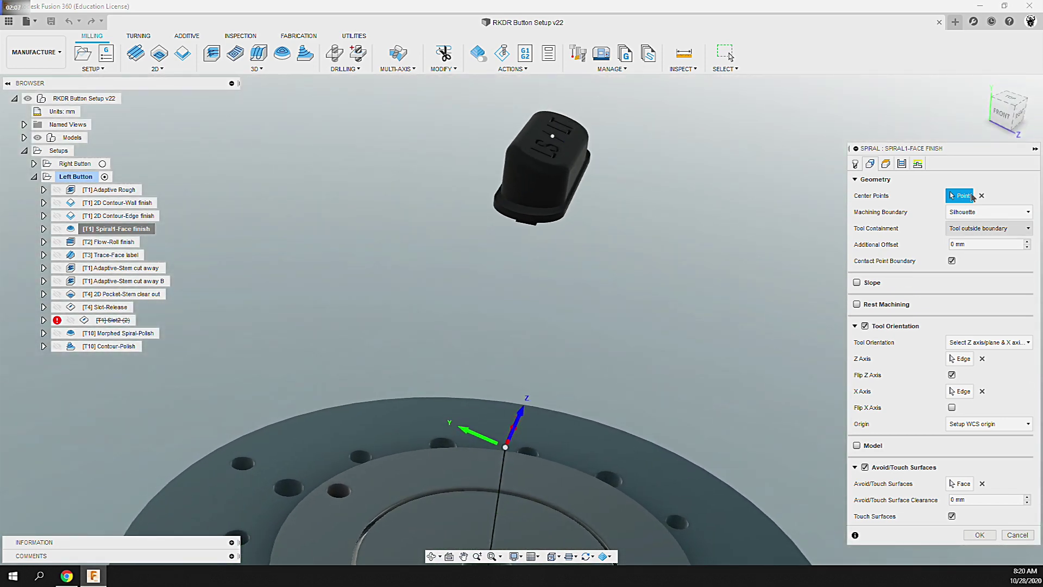
{"action": "left_click", "coordinate": [902, 164]}
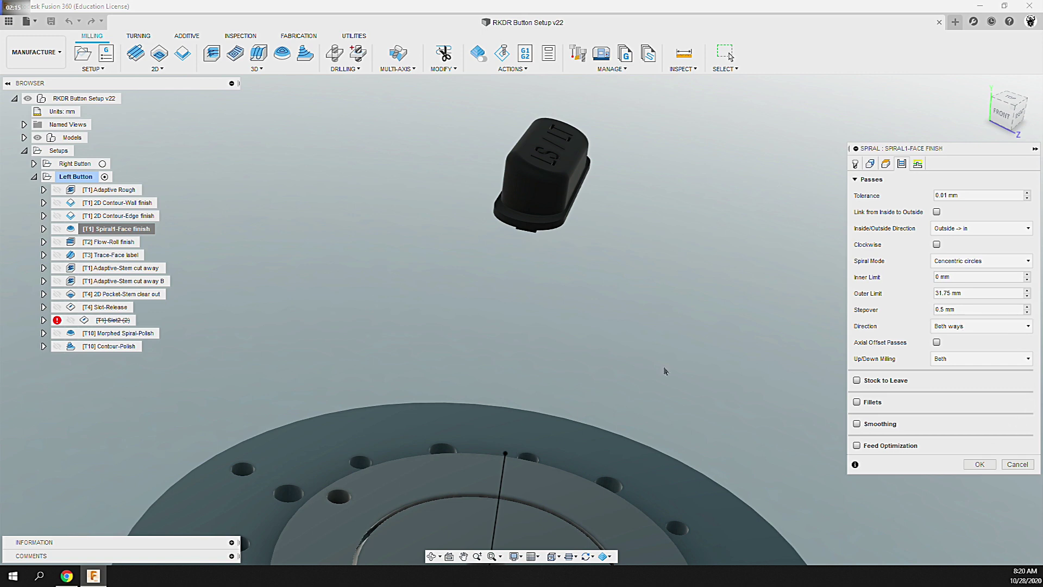
Cancel Spiral1-Face finish unchanged and select Adaptive Rough through Spiral1-Face finish together
{"action": "left_click", "coordinate": [1016, 465]}
{"action": "left_click", "coordinate": [117, 196], "text": "shift"}
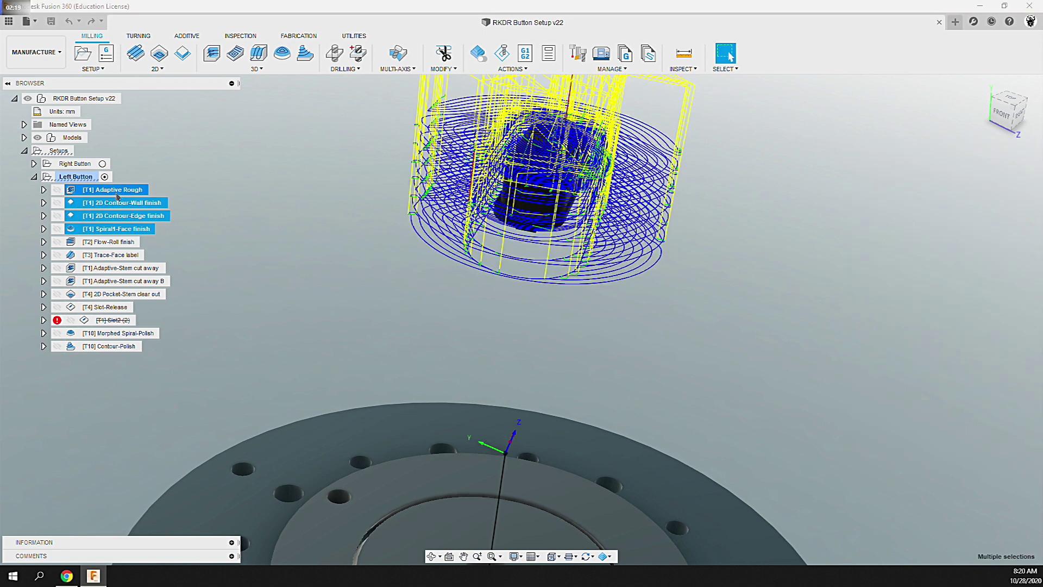
{"action": "right_click", "coordinate": [118, 196]}
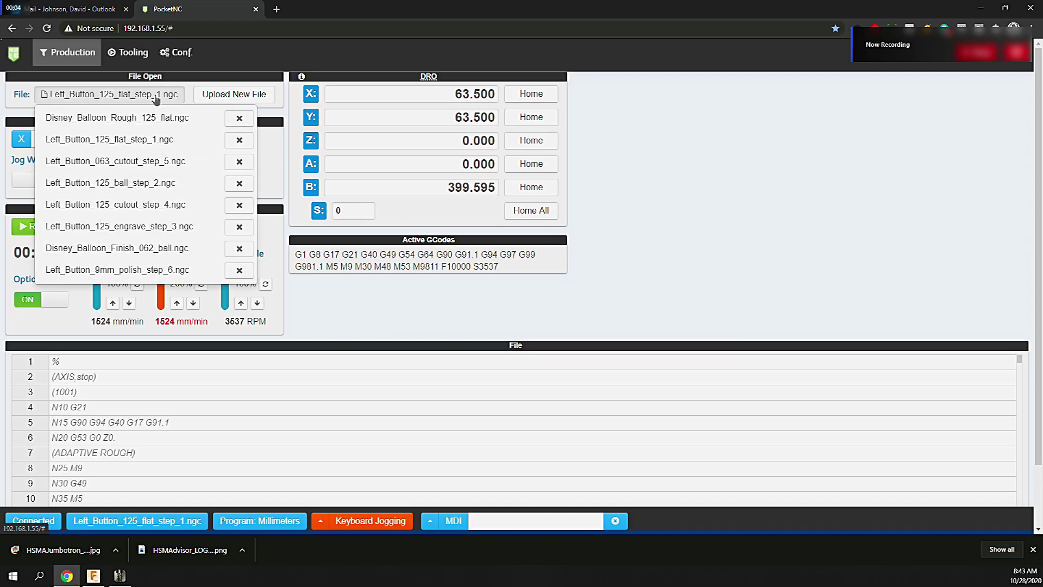
Load Left_Button_125_flat_step_1.ngc on the Pocket NC and view its tool table
{"action": "left_click", "coordinate": [144, 143]}
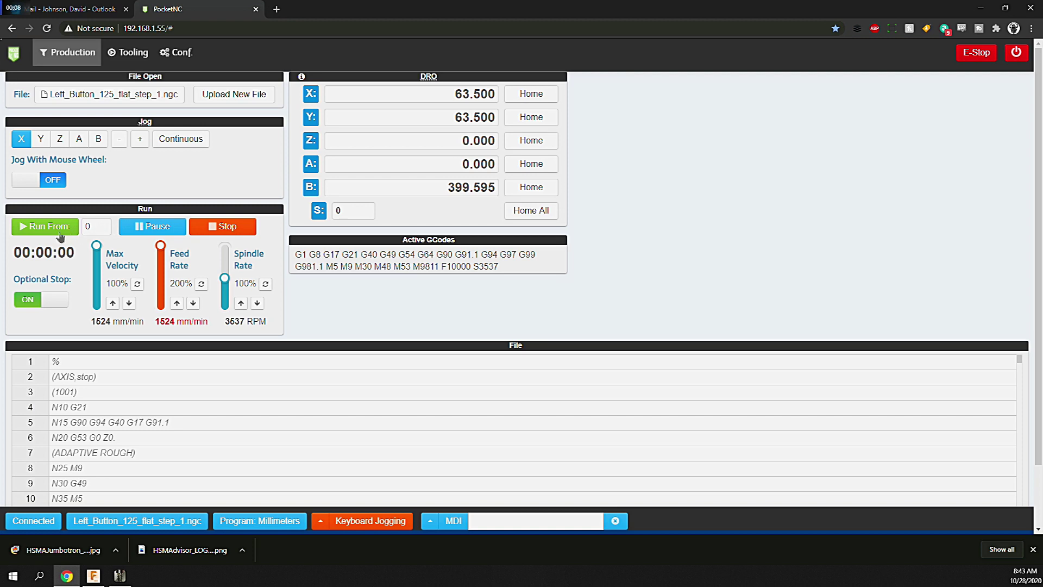
{"action": "left_click", "coordinate": [133, 52]}
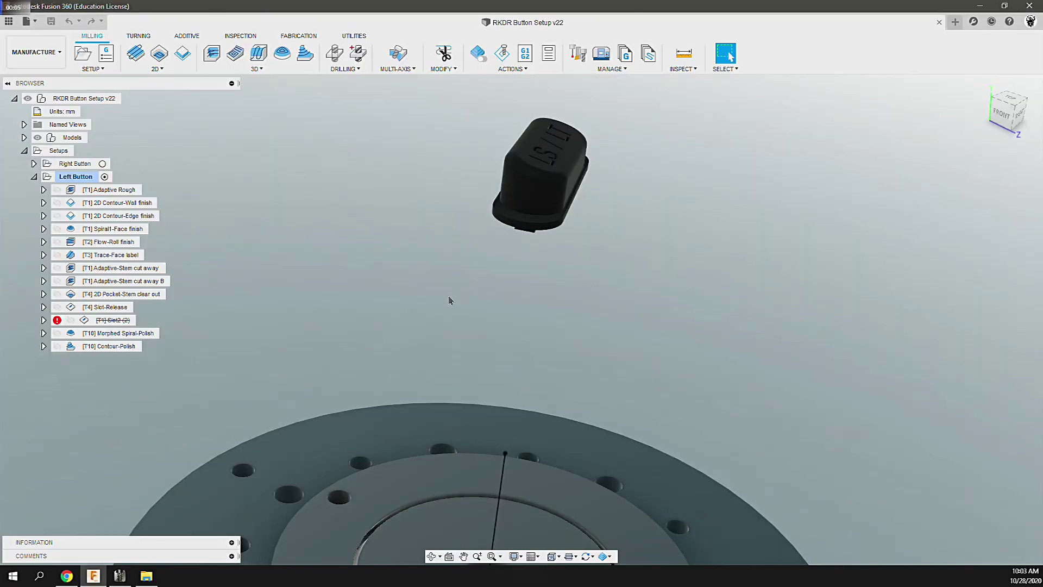
Edit [T2] Flow-Roll finish, flipping a side-face flow arrow to point across the face
{"action": "left_click", "coordinate": [109, 242]}
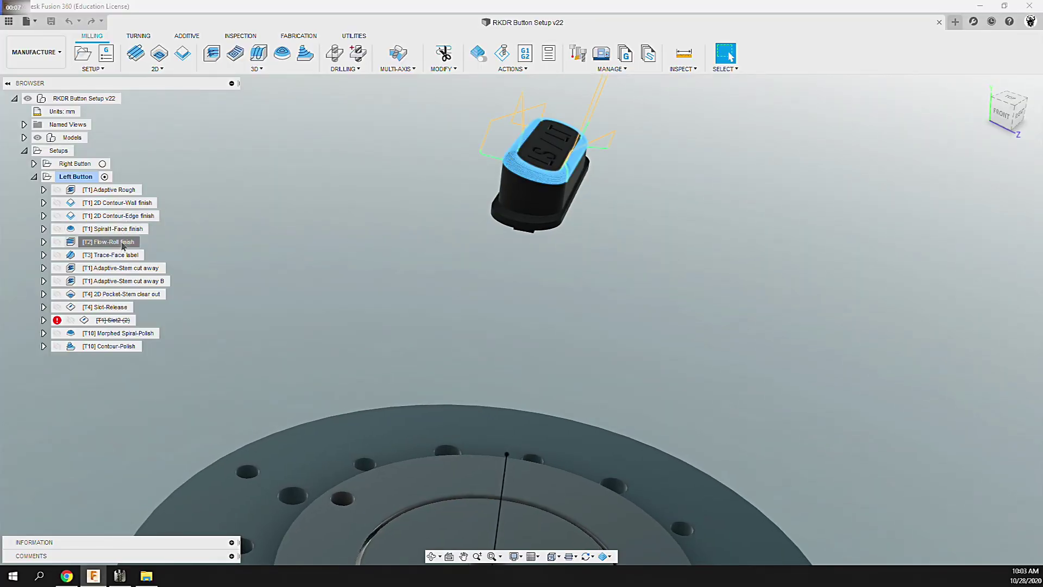
{"action": "right_click", "coordinate": [123, 247]}
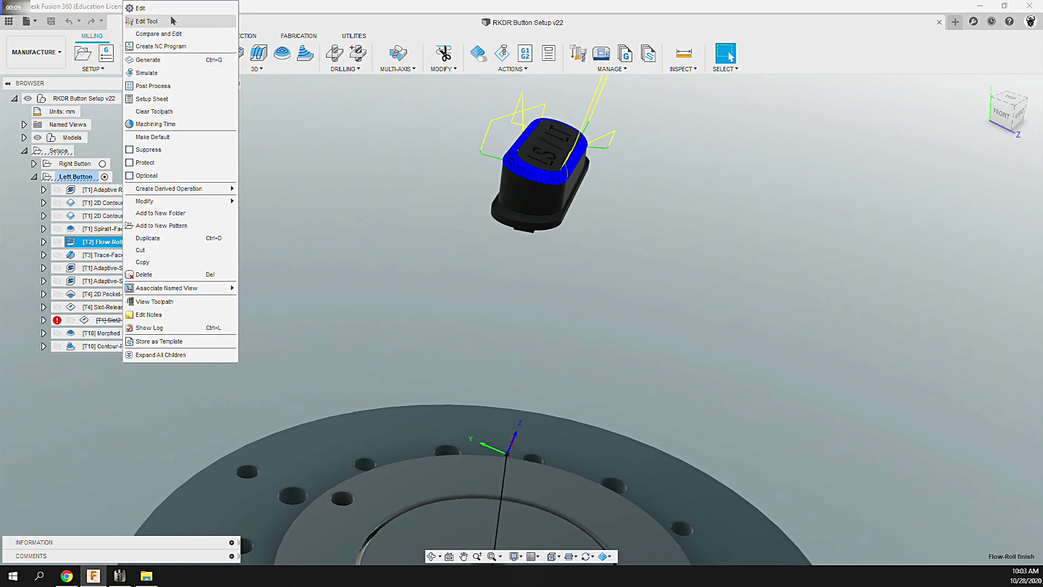
{"action": "left_click", "coordinate": [167, 16]}
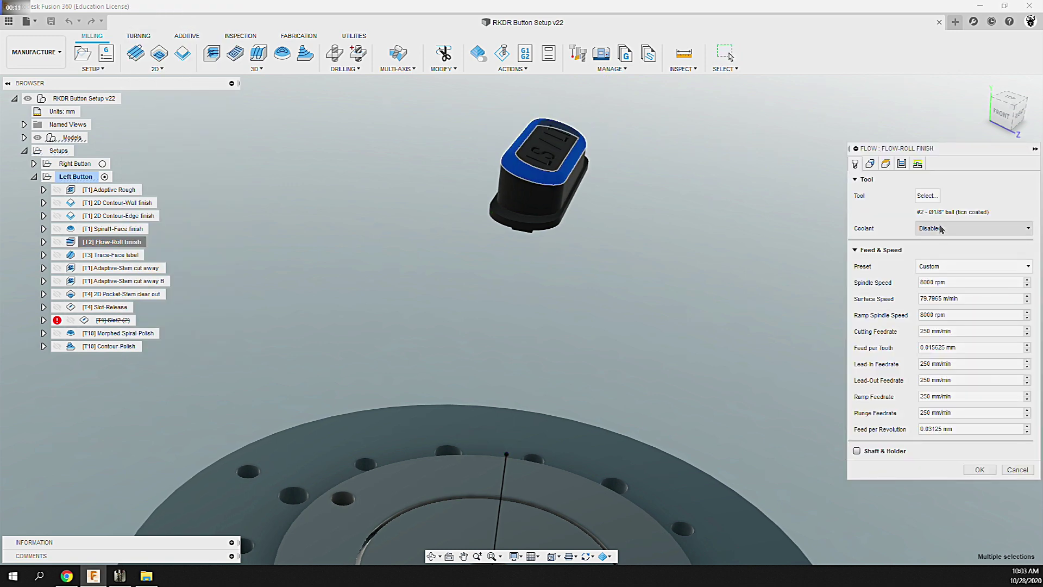
{"action": "left_click", "coordinate": [870, 164]}
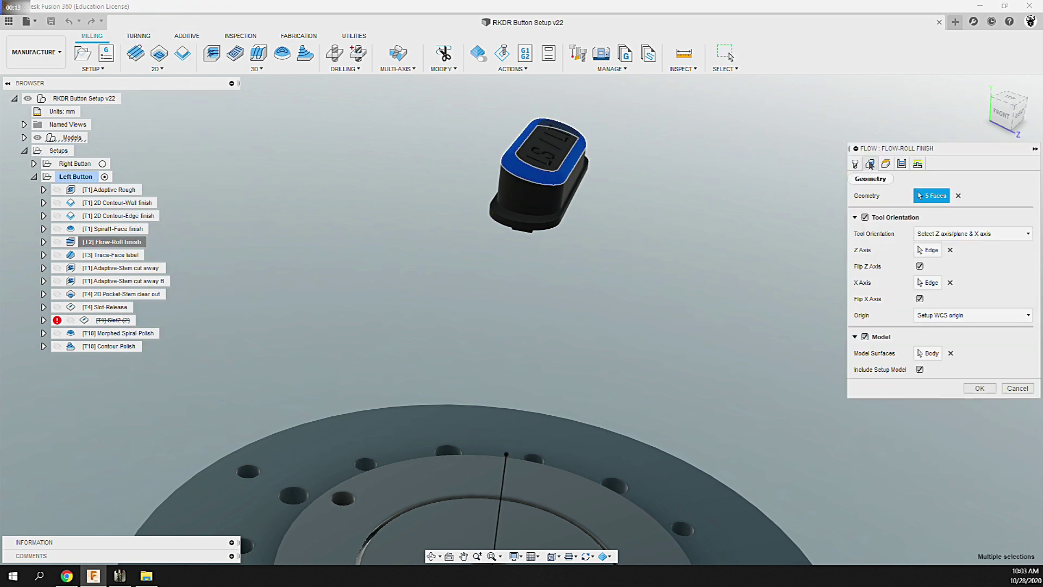
{"action": "middle_click_drag", "start_coordinate": [576, 413], "coordinate": [638, 231], "text": "shift"}
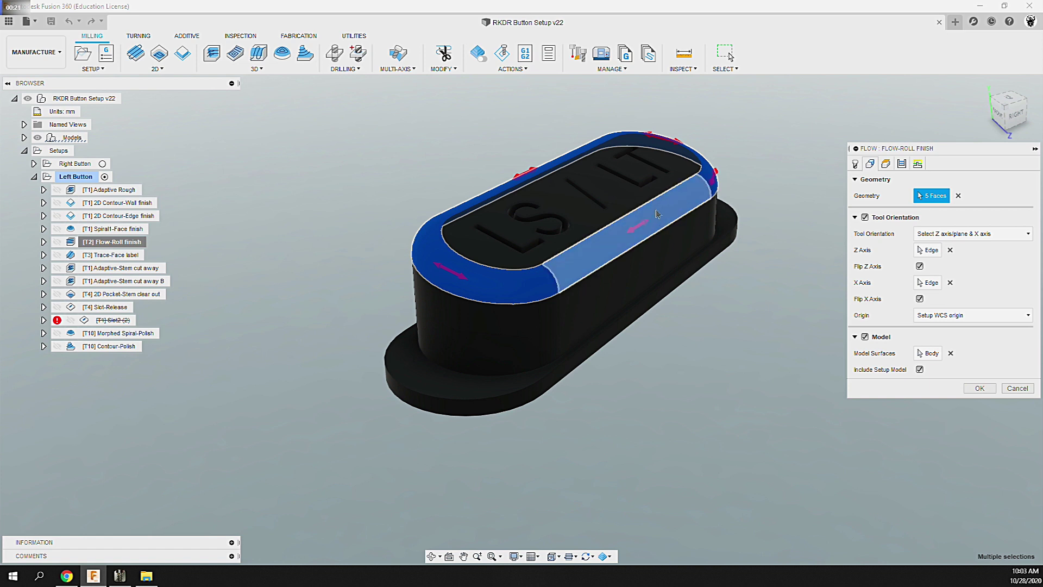
{"action": "left_click", "coordinate": [638, 236]}
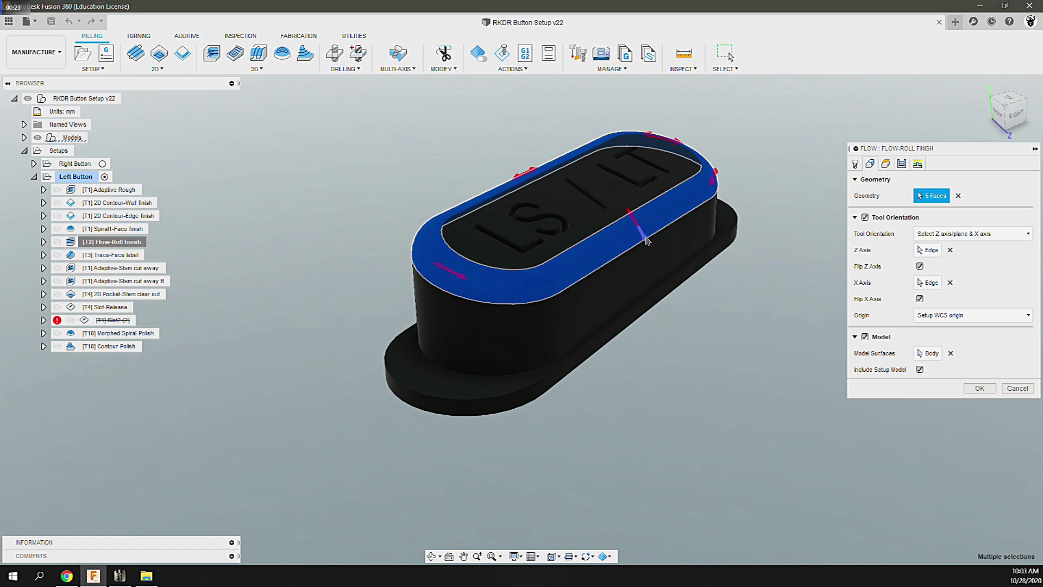
{"action": "left_click", "coordinate": [901, 165]}
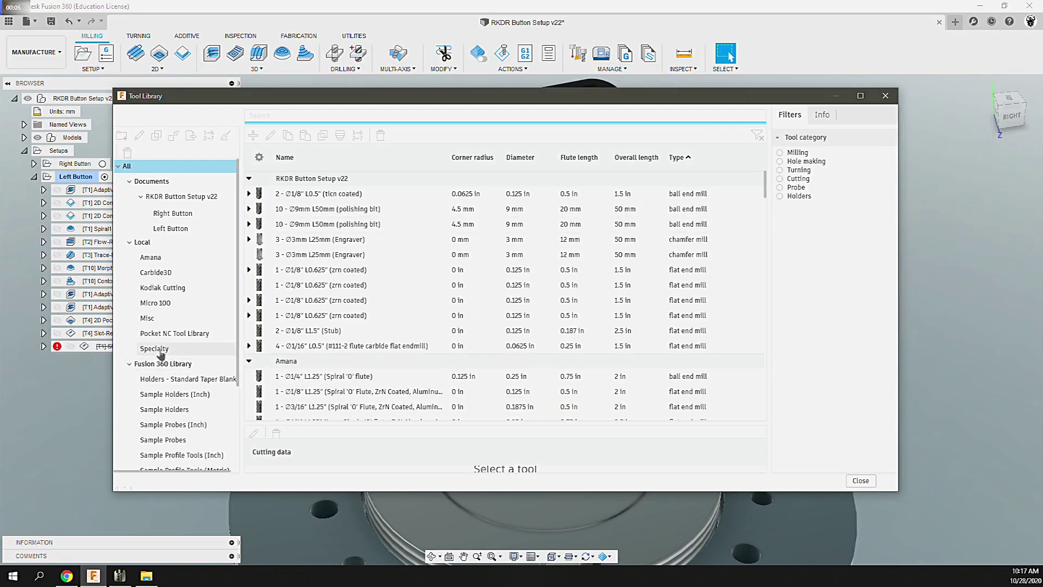
Check the 9 mm polishing bit in the Specialty tool library, then close the library
{"action": "left_click", "coordinate": [155, 349]}
{"action": "left_click", "coordinate": [305, 194]}
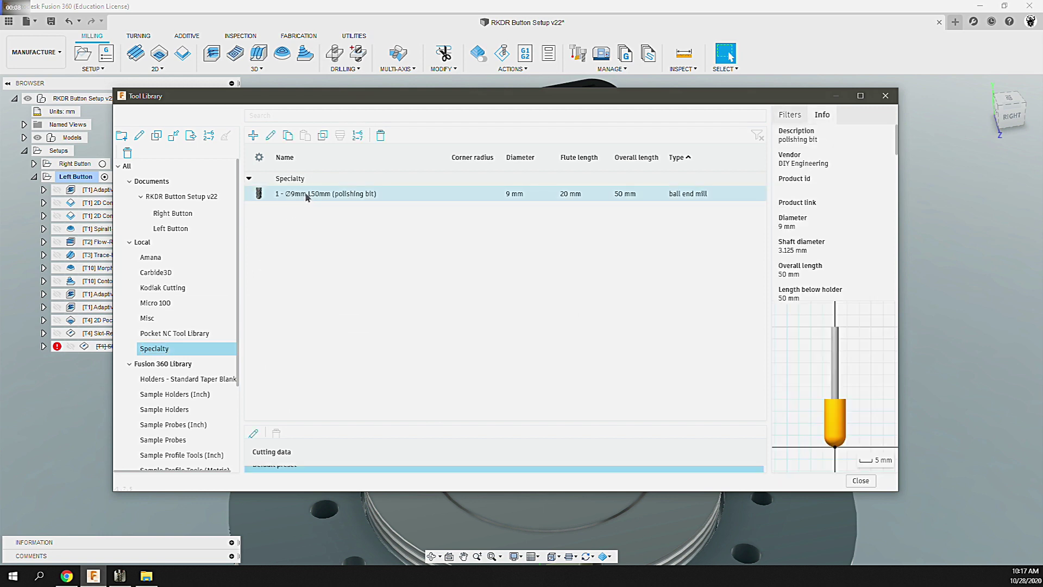
{"action": "double_click", "coordinate": [306, 194]}
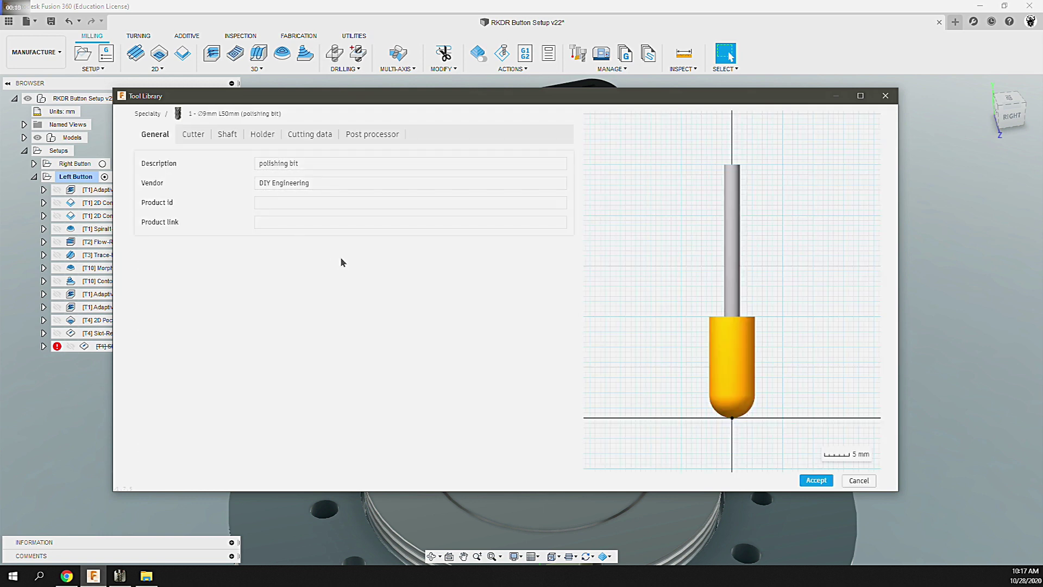
{"action": "left_click", "coordinate": [823, 481]}
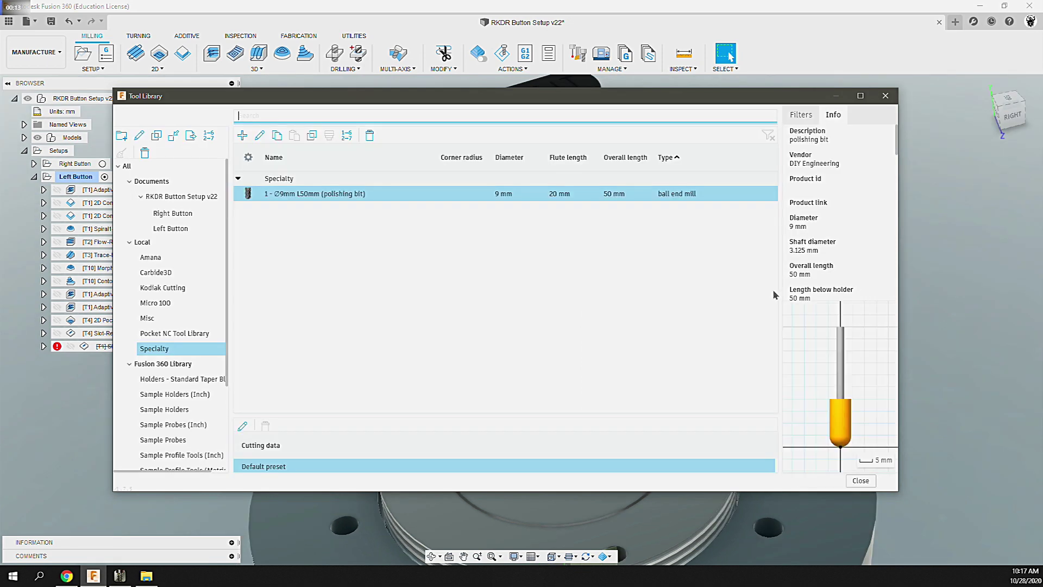
{"action": "left_click", "coordinate": [860, 481]}
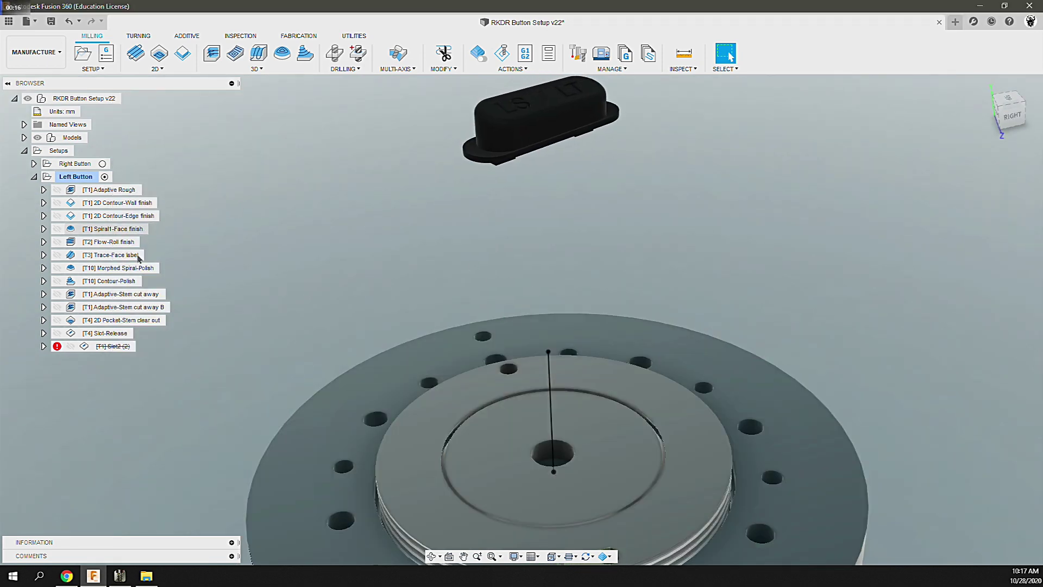
{"action": "left_click", "coordinate": [135, 269]}
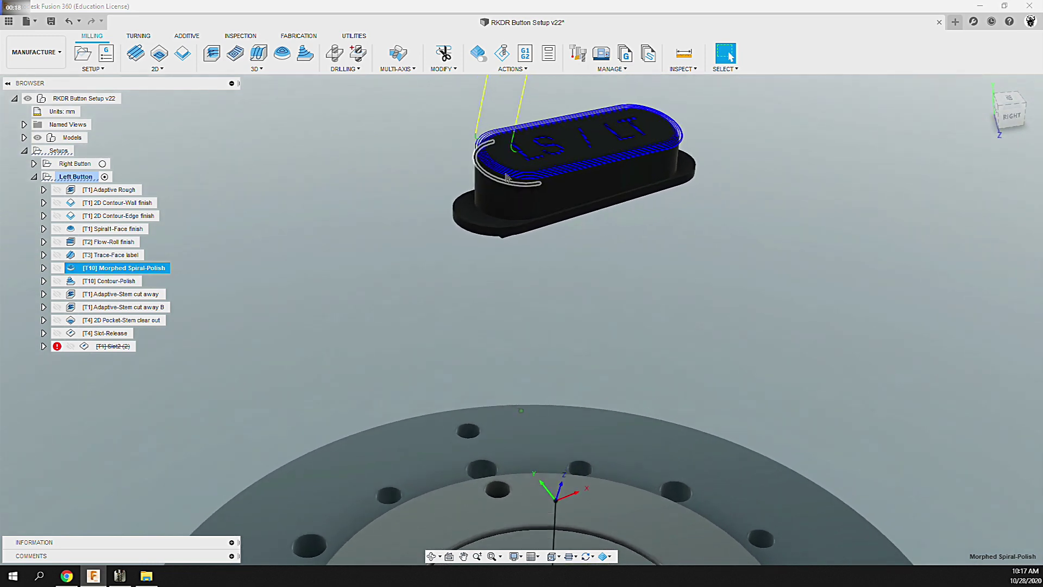
Review Morphed Spiral-Polish's boundary and stepover settings, regenerate it, then select Contour-Polish
{"action": "right_click", "coordinate": [98, 272]}
{"action": "left_click", "coordinate": [147, 9]}
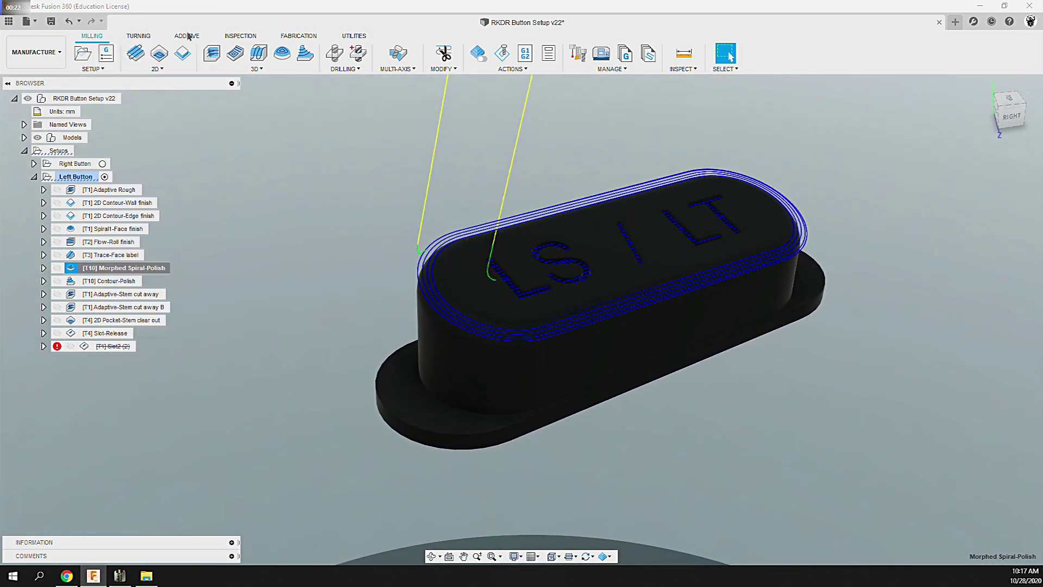
{"action": "left_click", "coordinate": [869, 163]}
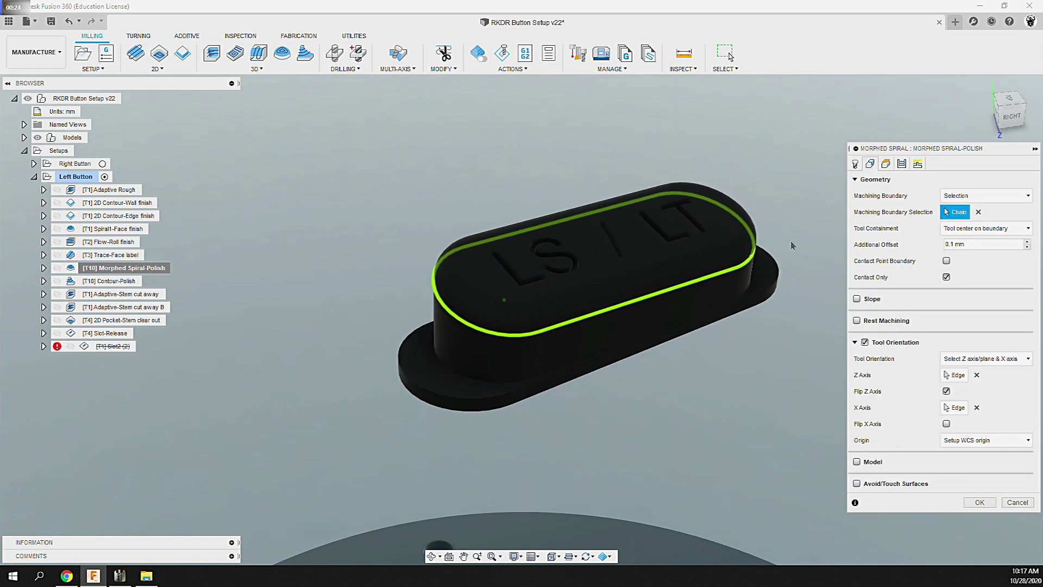
{"action": "left_click", "coordinate": [902, 166]}
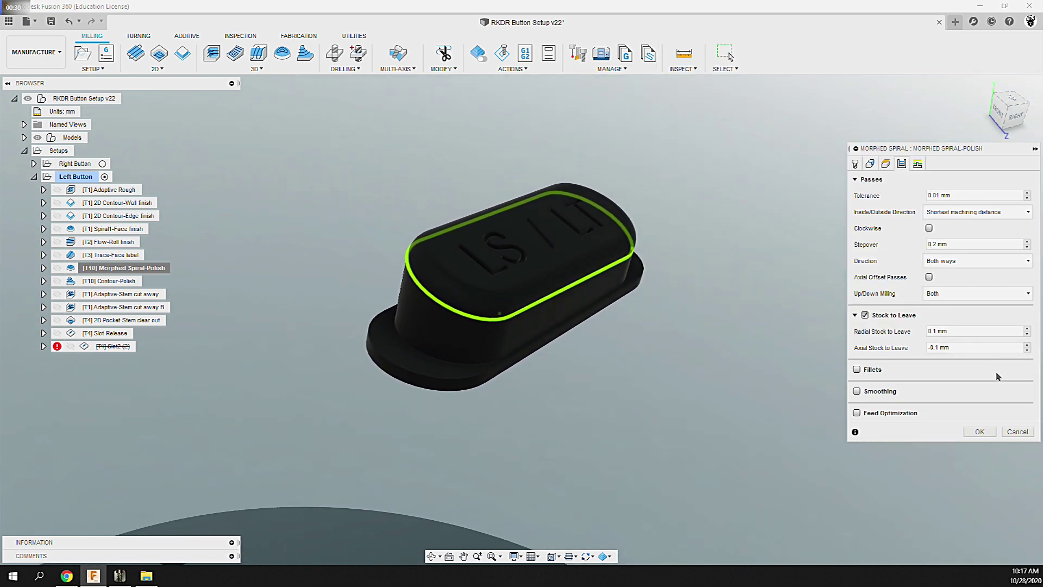
{"action": "left_click", "coordinate": [979, 432]}
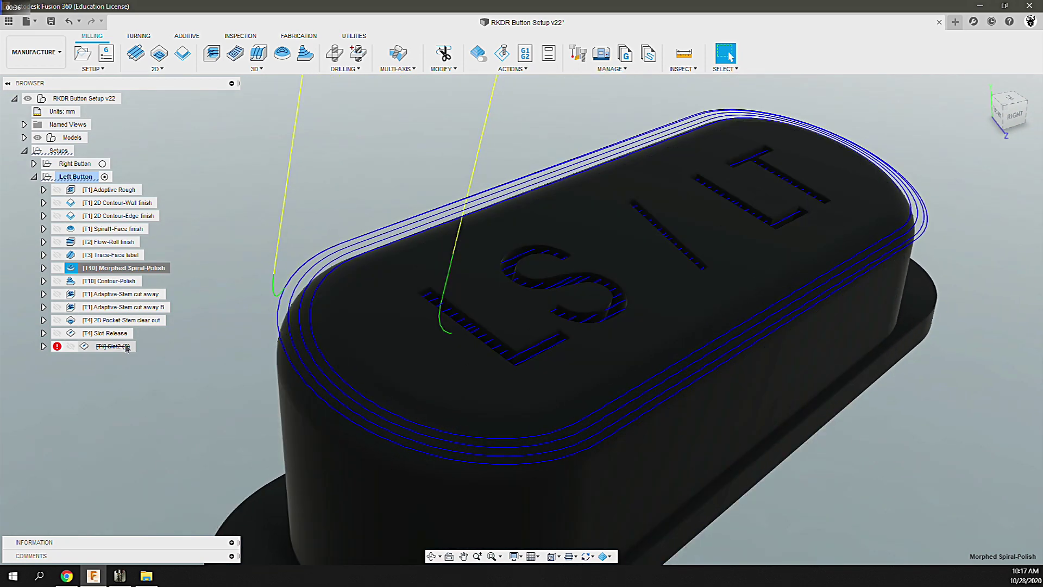
{"action": "left_click", "coordinate": [121, 283]}
{"action": "right_click", "coordinate": [121, 283]}
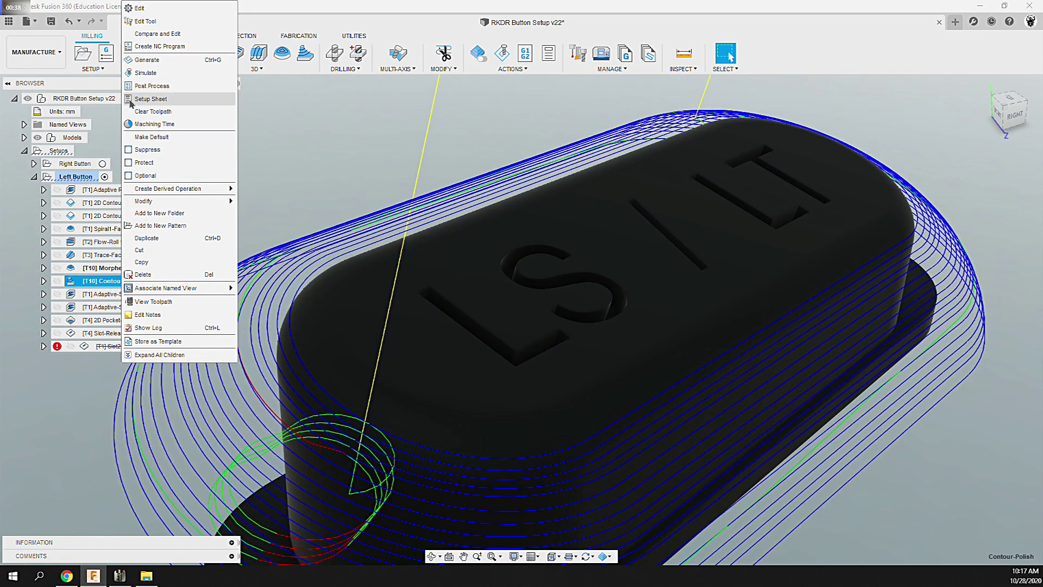
Review Contour-Polish's geometry and −1.5 mm radial stock to leave, then regenerate it
{"action": "left_click", "coordinate": [144, 10]}
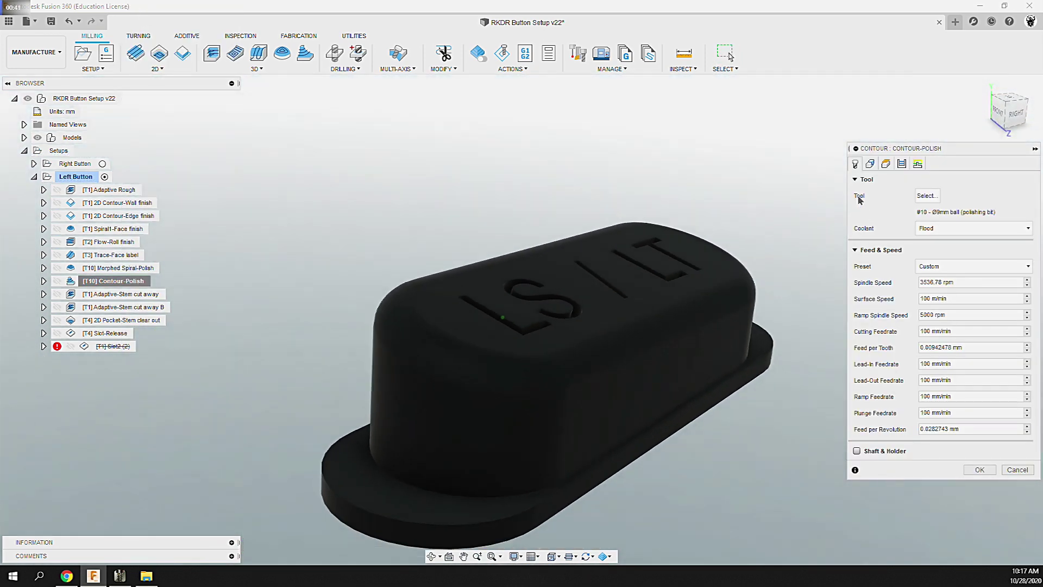
{"action": "left_click", "coordinate": [870, 163]}
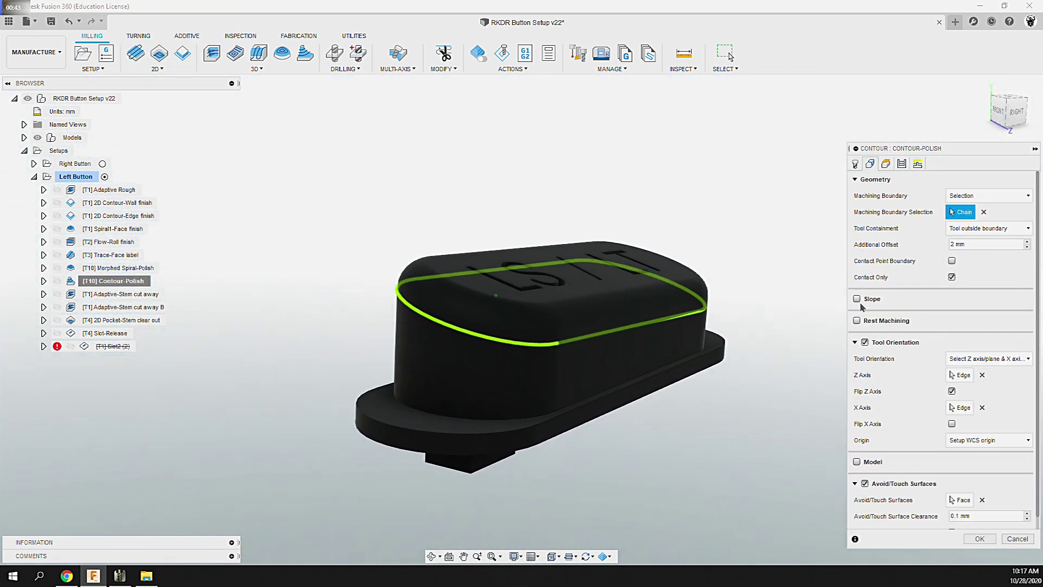
{"action": "left_click", "coordinate": [901, 163]}
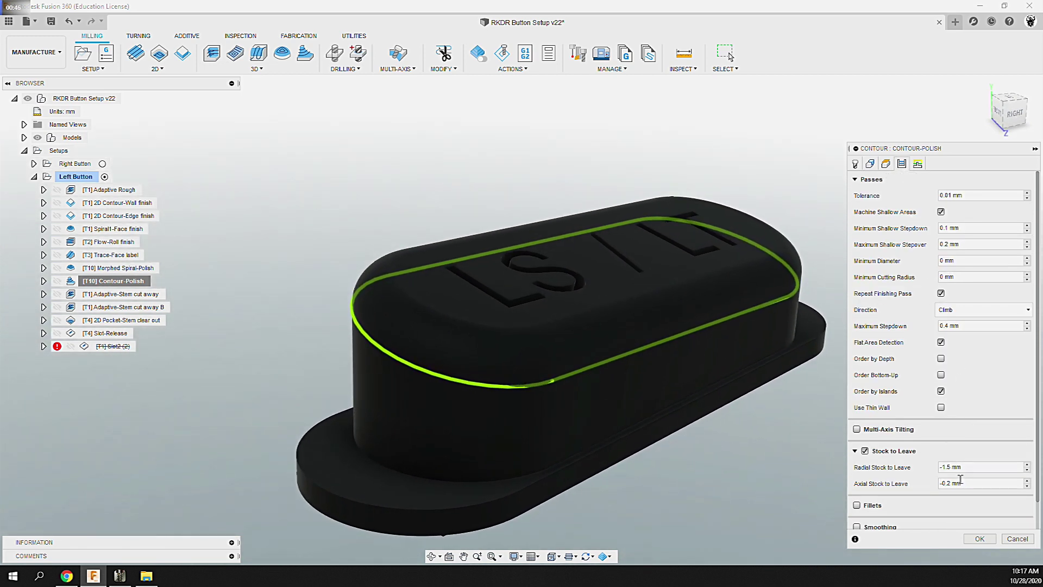
{"action": "left_click", "coordinate": [980, 538]}
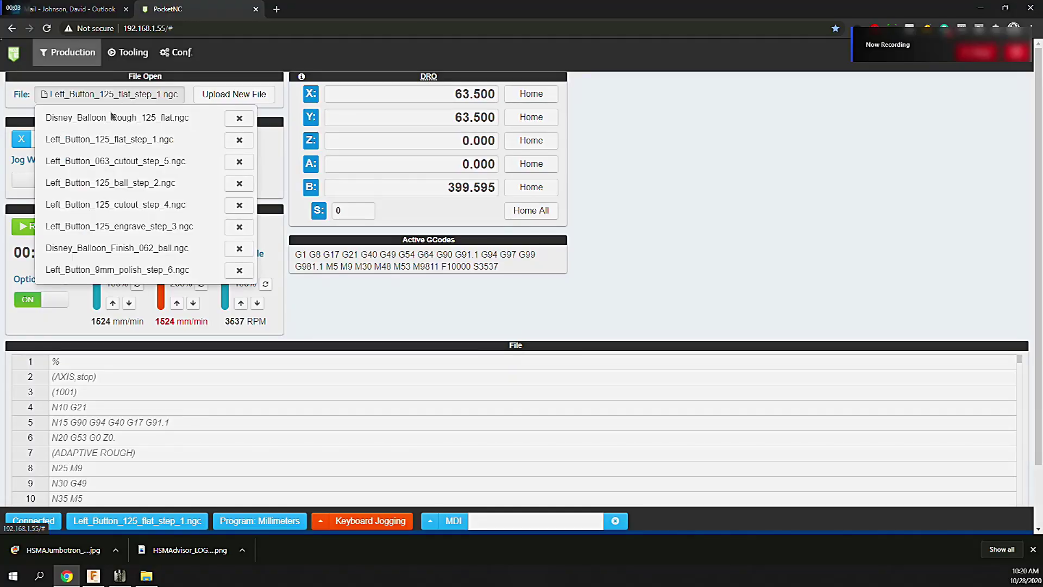
Load Left_Button_9mm_polish_step_6.ngc on the Pocket NC and show its tool table
{"action": "left_click", "coordinate": [145, 270]}
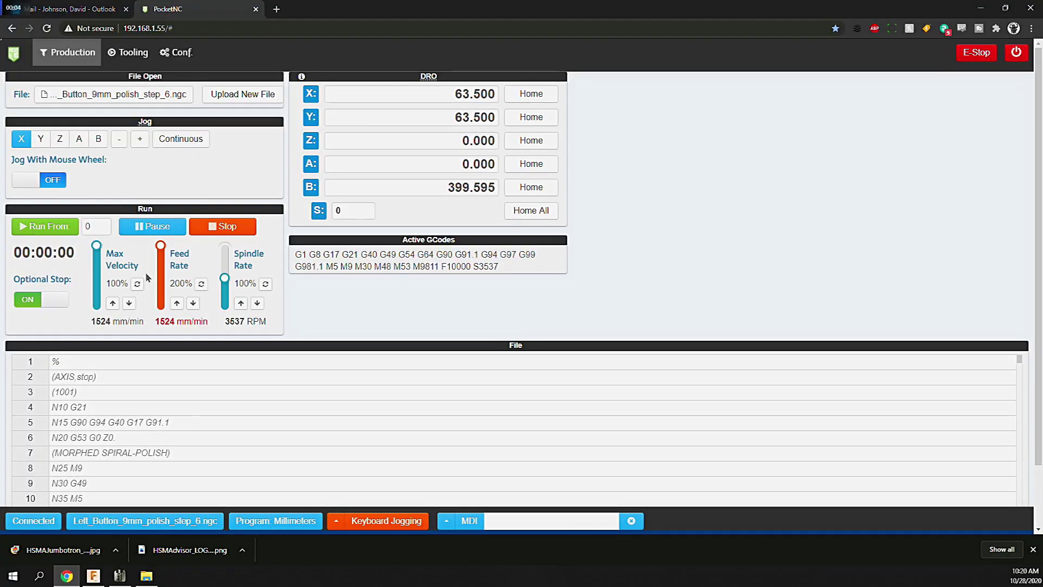
{"action": "left_click", "coordinate": [128, 53]}
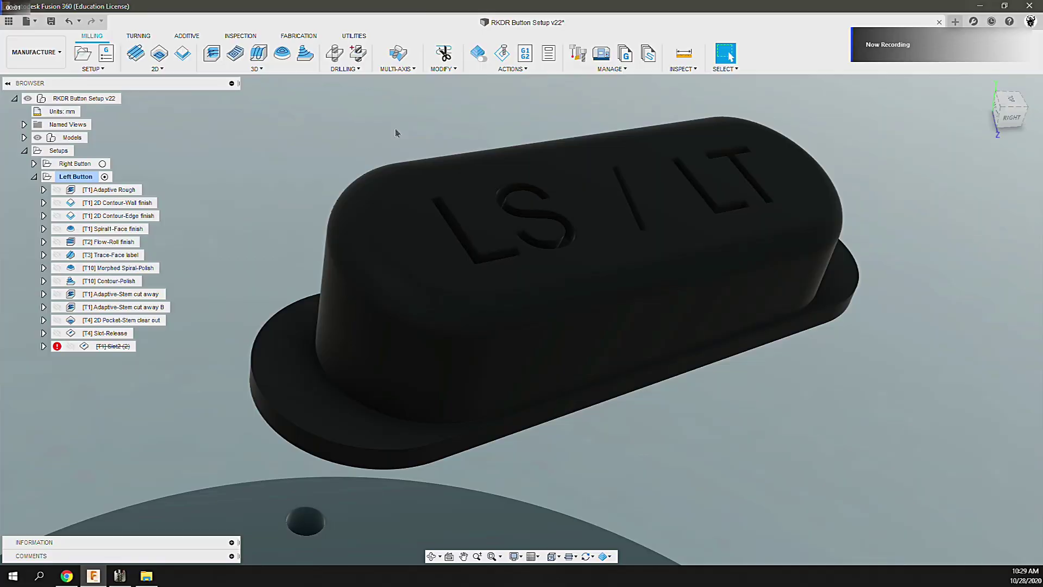
Check Adaptive-Stem cut away's boundary geometry, close it, then display the [T4] Slot-Release toolpath
{"action": "left_click", "coordinate": [131, 296]}
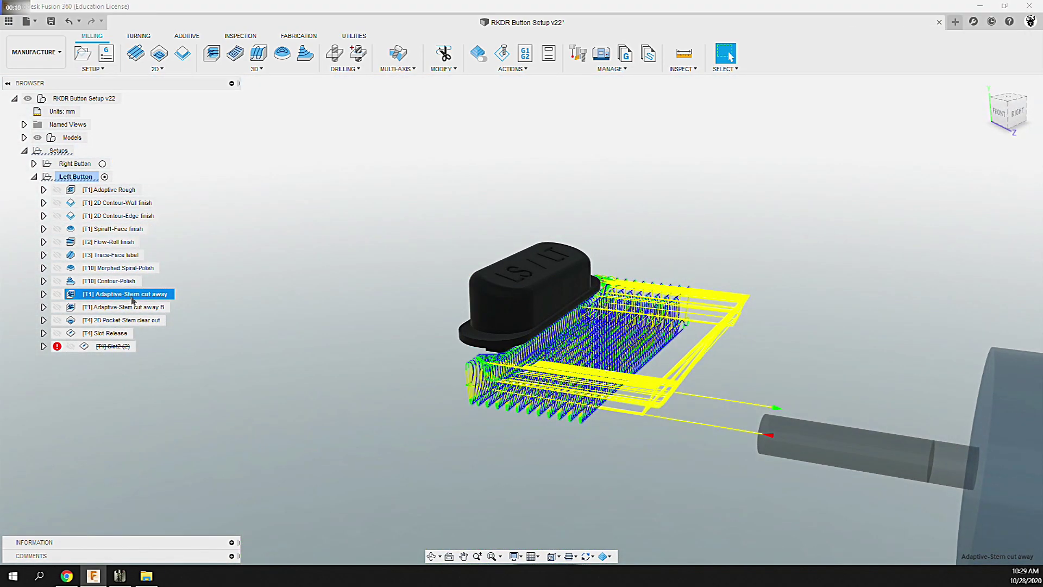
{"action": "right_click", "coordinate": [133, 300]}
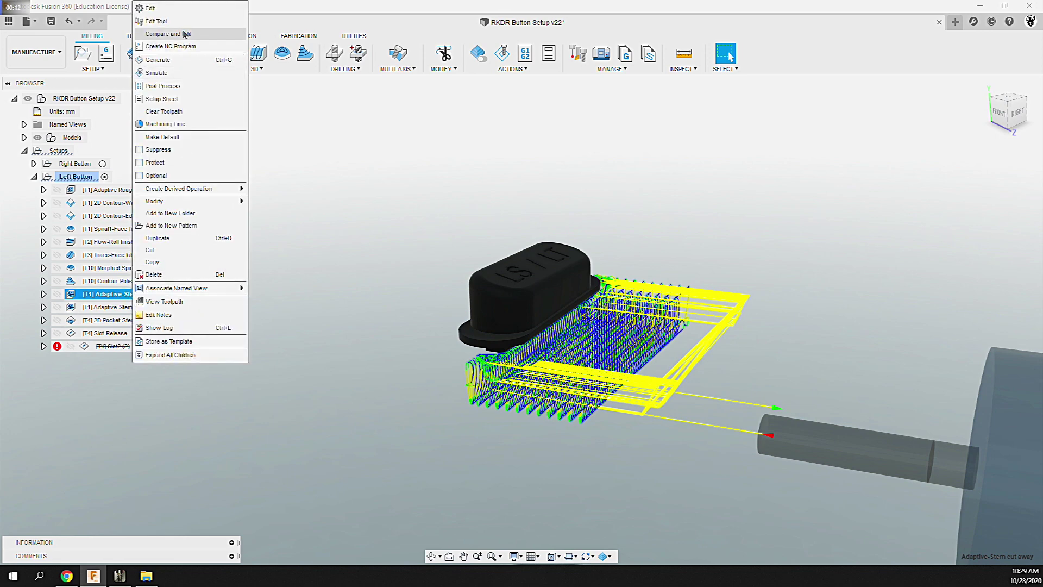
{"action": "left_click", "coordinate": [150, 8]}
{"action": "left_click", "coordinate": [869, 164]}
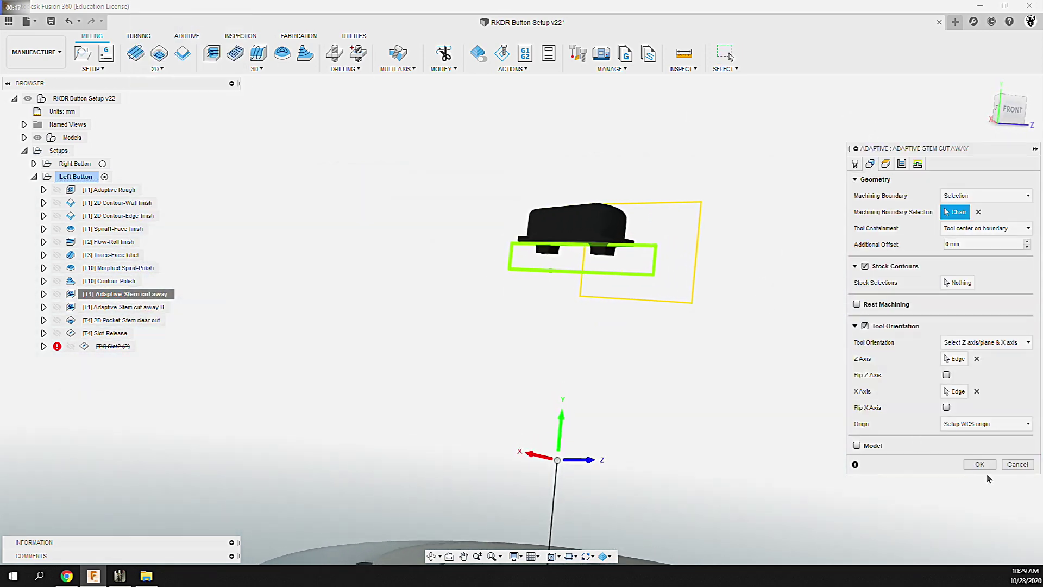
{"action": "left_click", "coordinate": [1018, 464]}
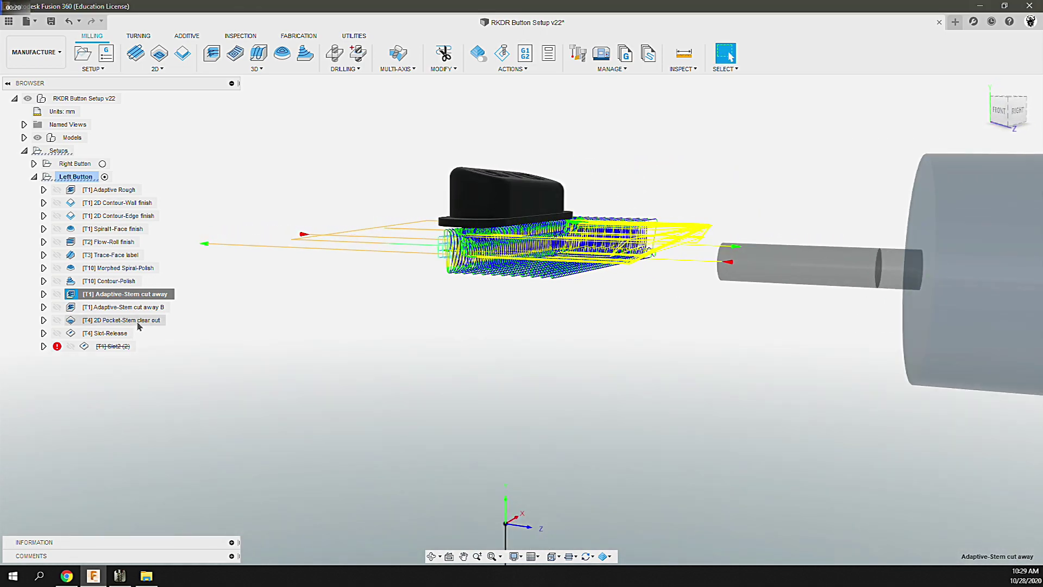
{"action": "left_click", "coordinate": [116, 333]}
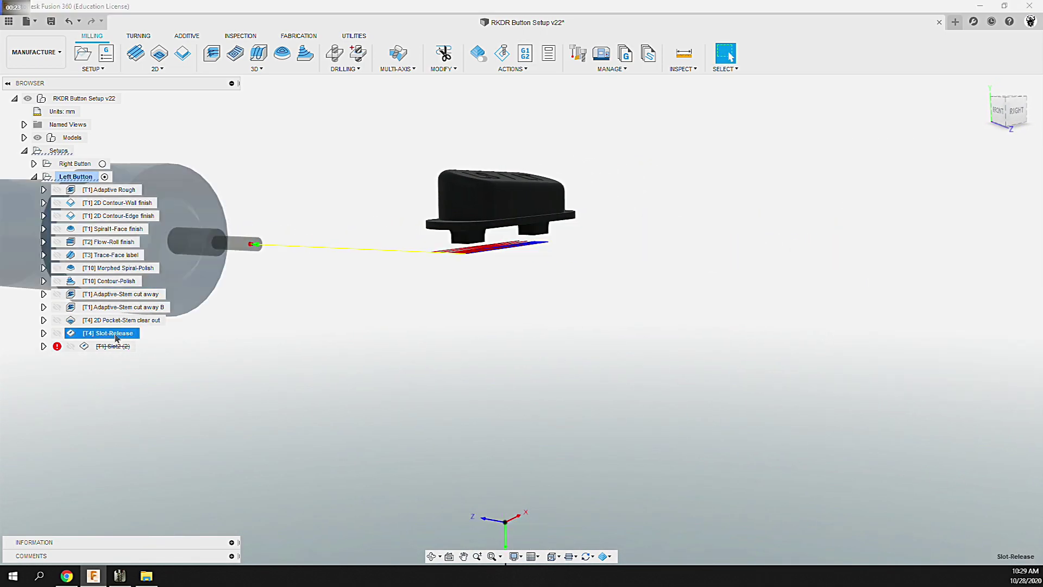